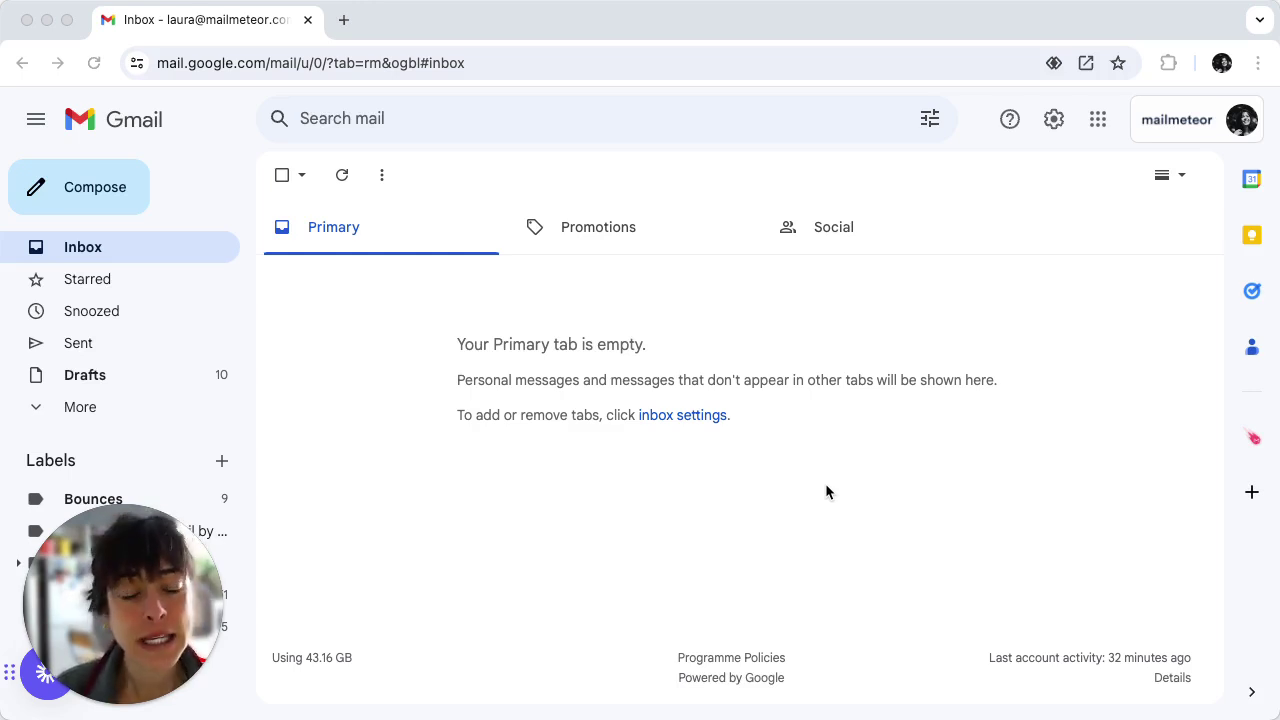
Open Google Forms in a new tab from the Google apps grid.
left_click(1098, 122)
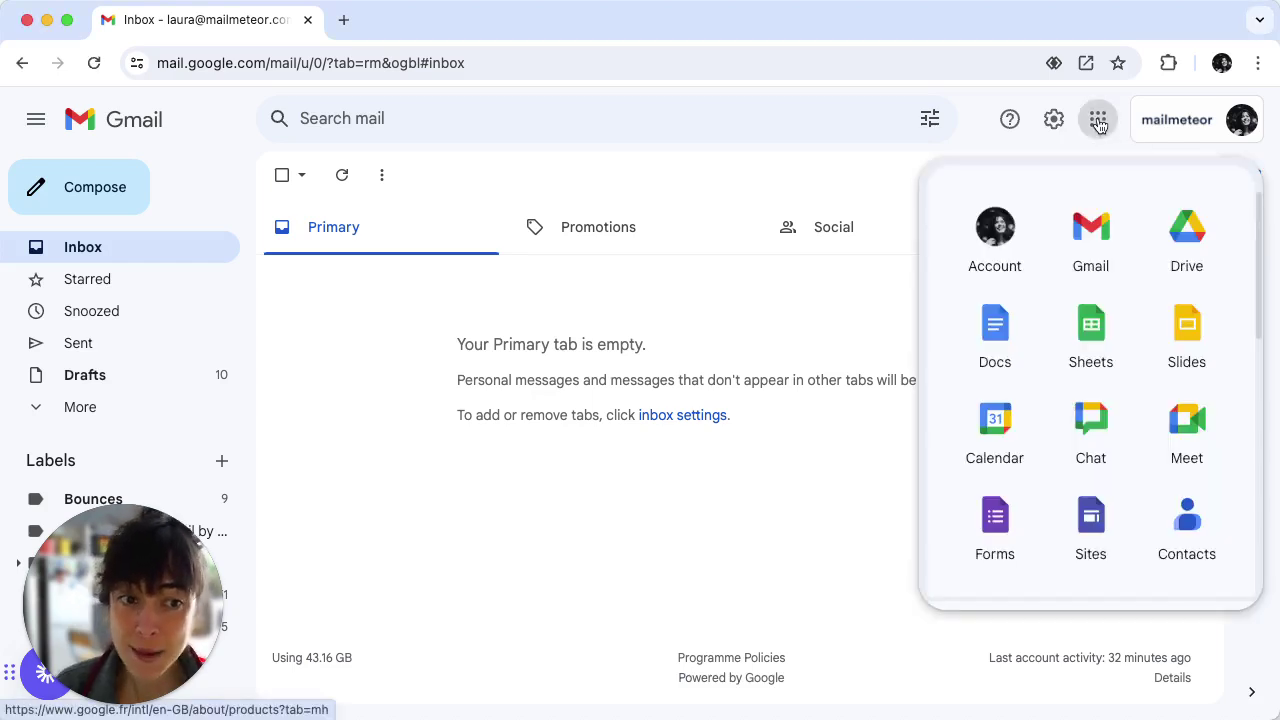
left_click(992, 528)
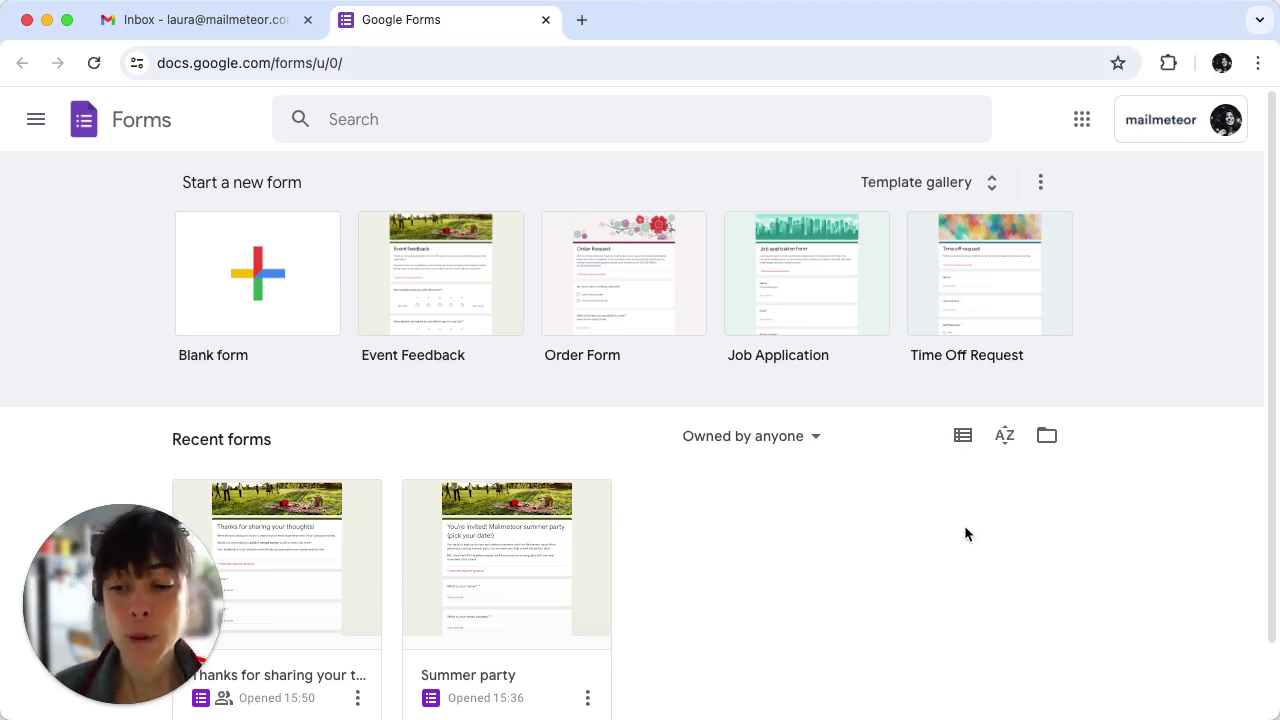
Open the 'Thanks for sharing your thoughts!' form, scroll through its questions, and view its 0 responses.
left_click(301, 552)
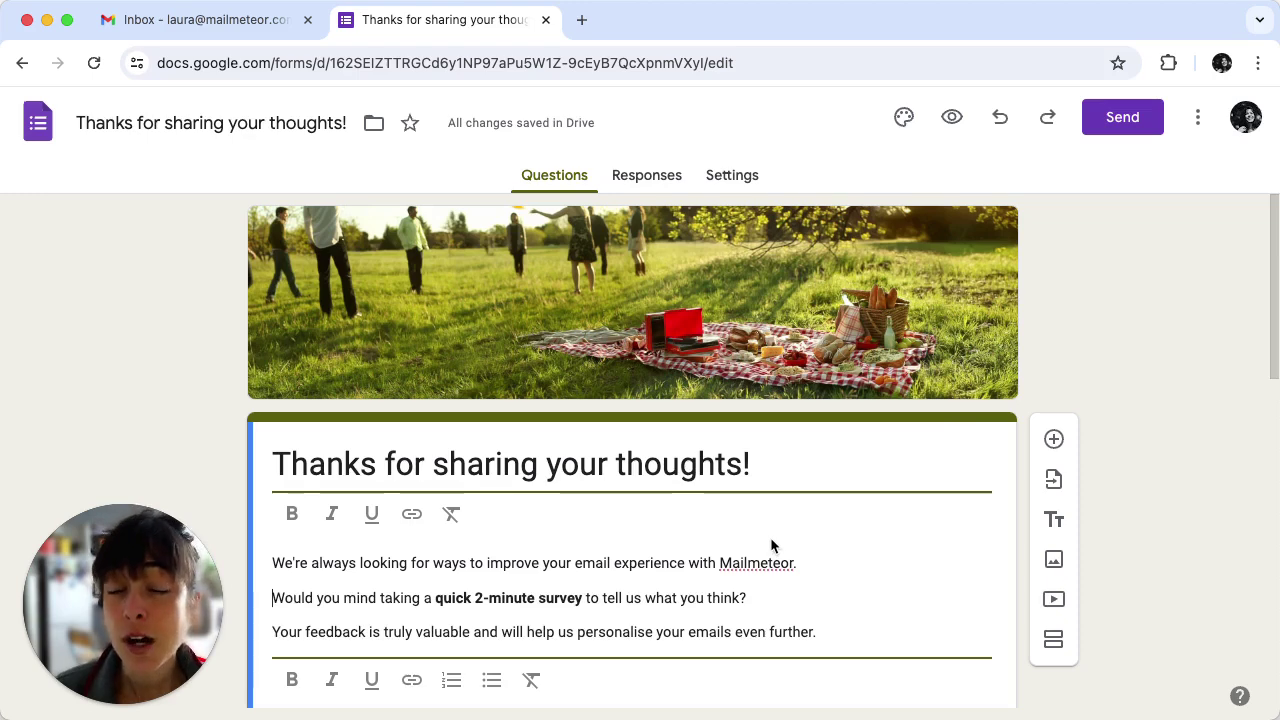
scroll(771, 541, "down", 5)
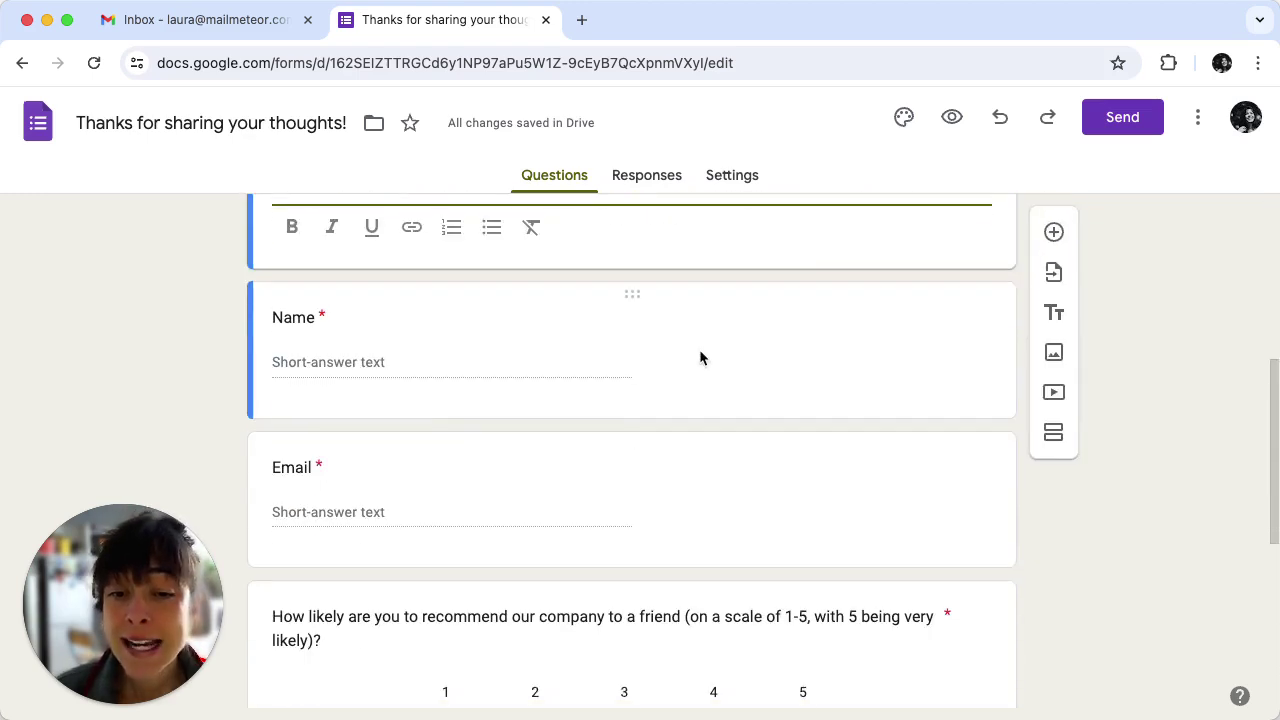
scroll(683, 516, "down", 3)
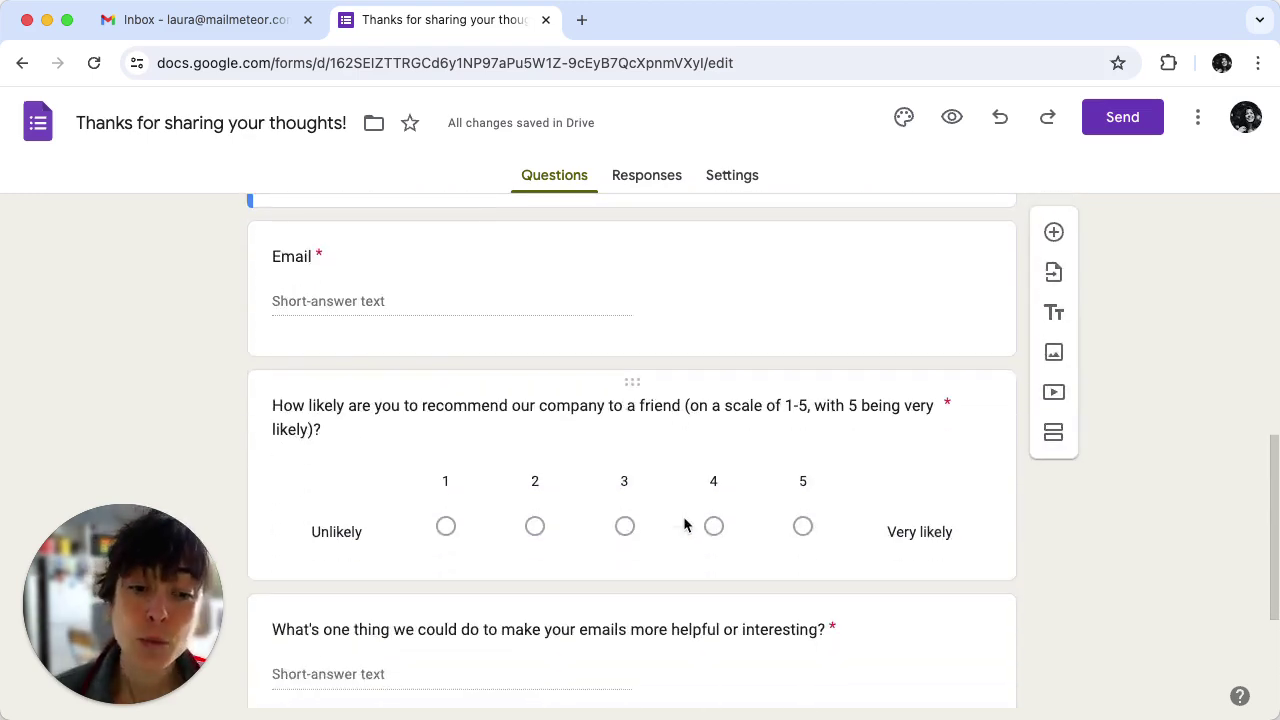
scroll(683, 523, "down", 5)
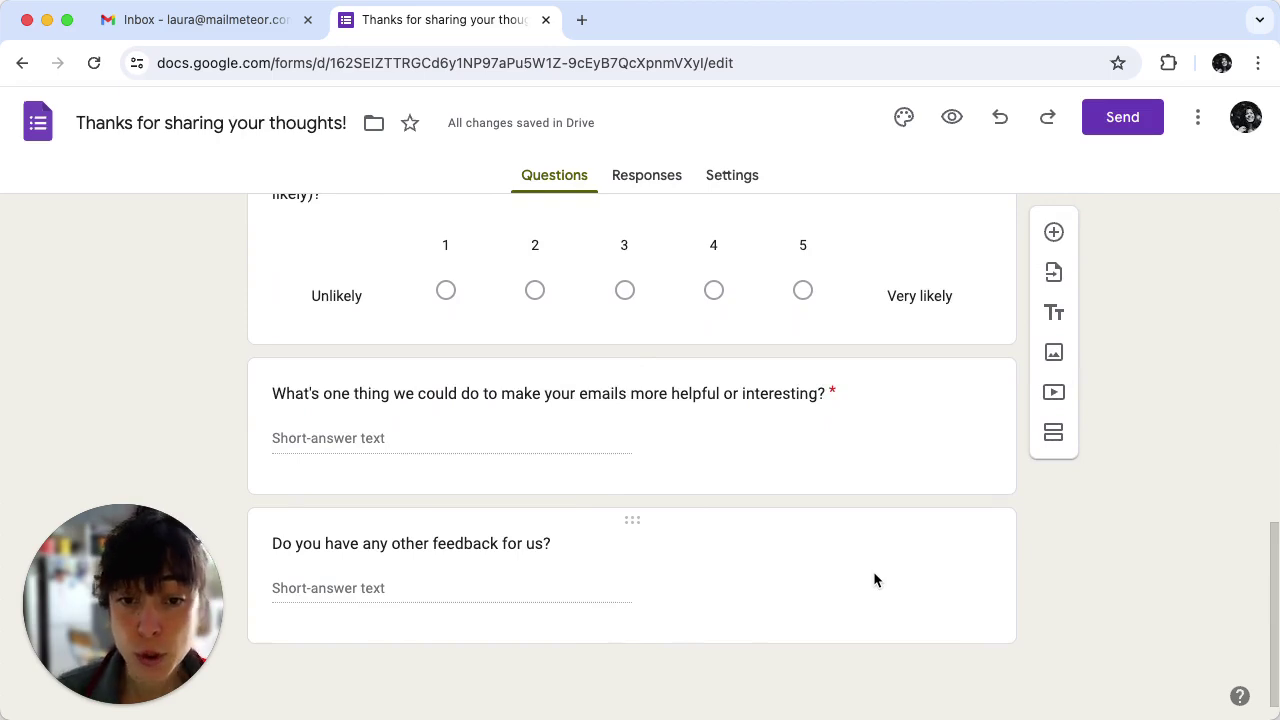
left_click(645, 177)
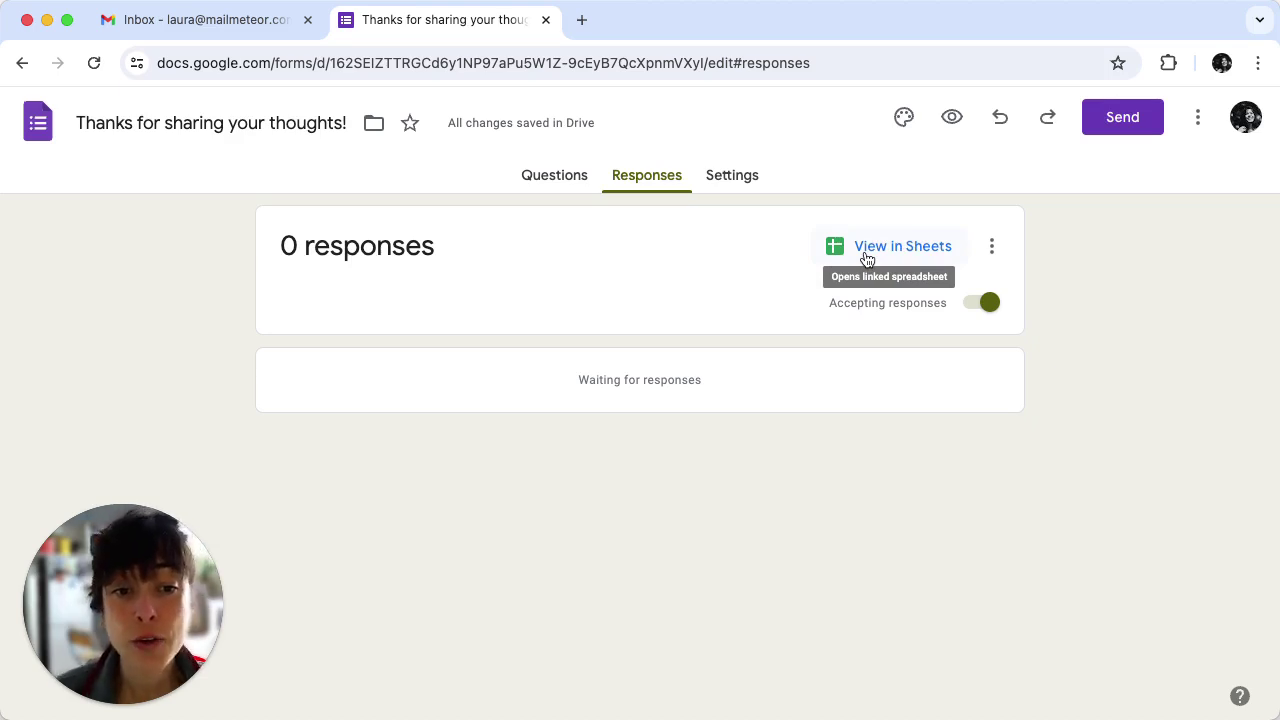
Link the responses to a new spreadsheet, 'Thanks for sharing your thoughts! (Responses)'.
left_click(868, 257)
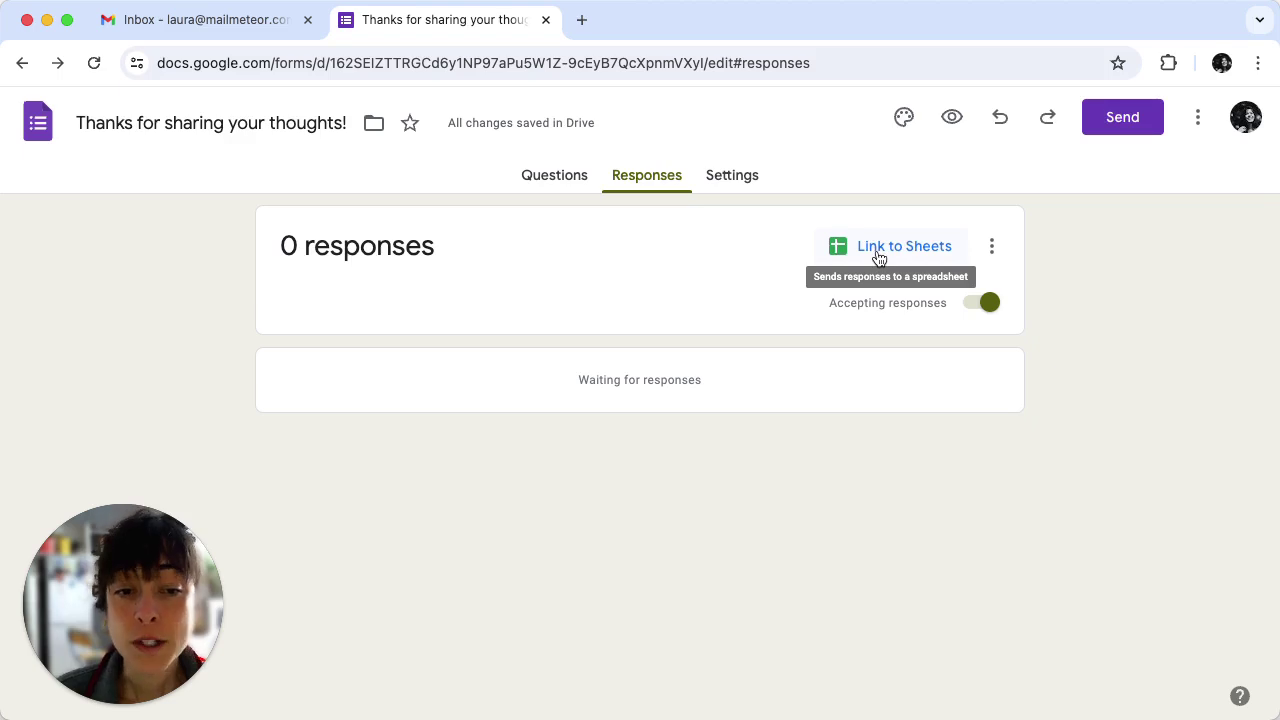
left_click(878, 258)
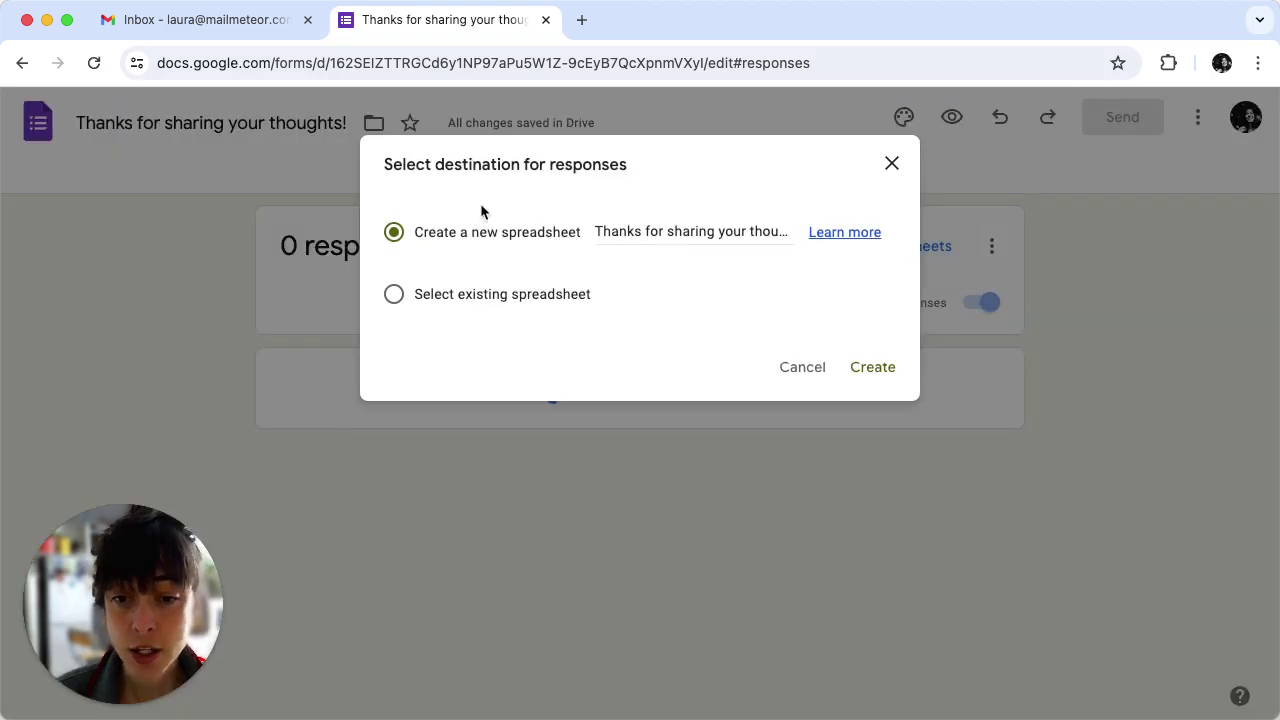
left_click(871, 367)
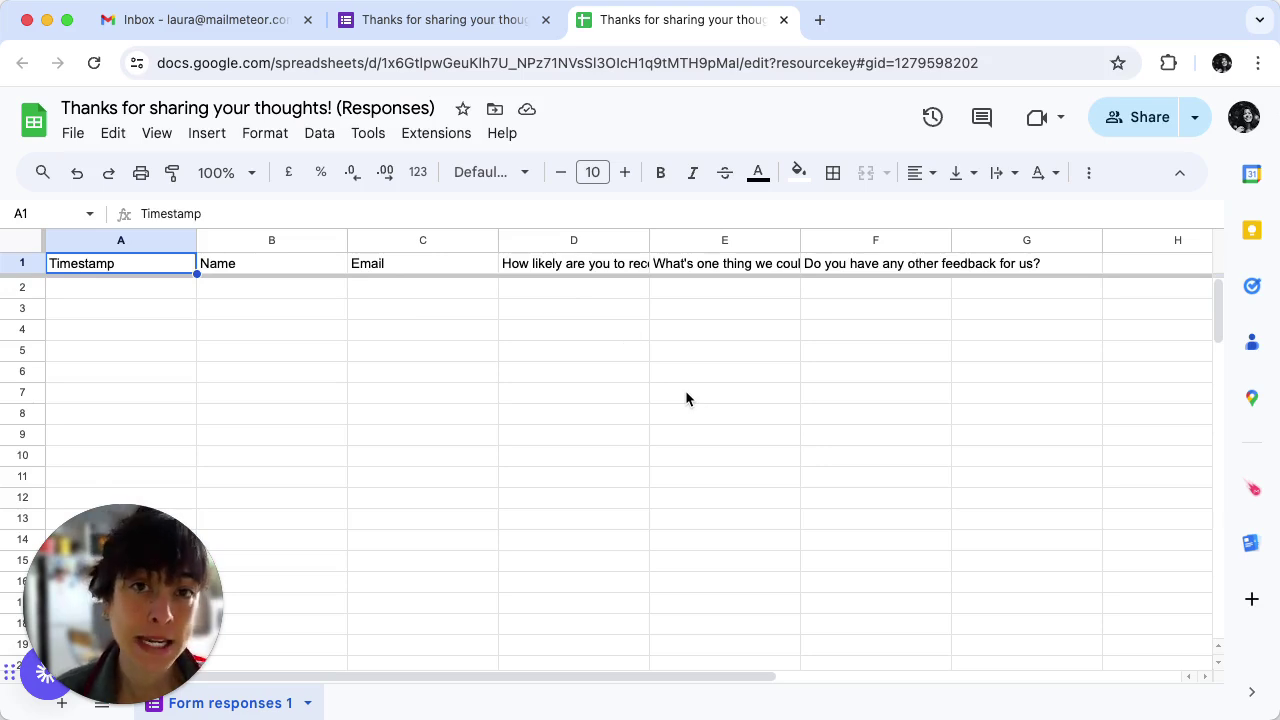
Start a Mailmeteor automation from the 'New form response' template under Extensions > Mailmeteor > Automations.
left_click(444, 138)
mouse_move(429, 394)
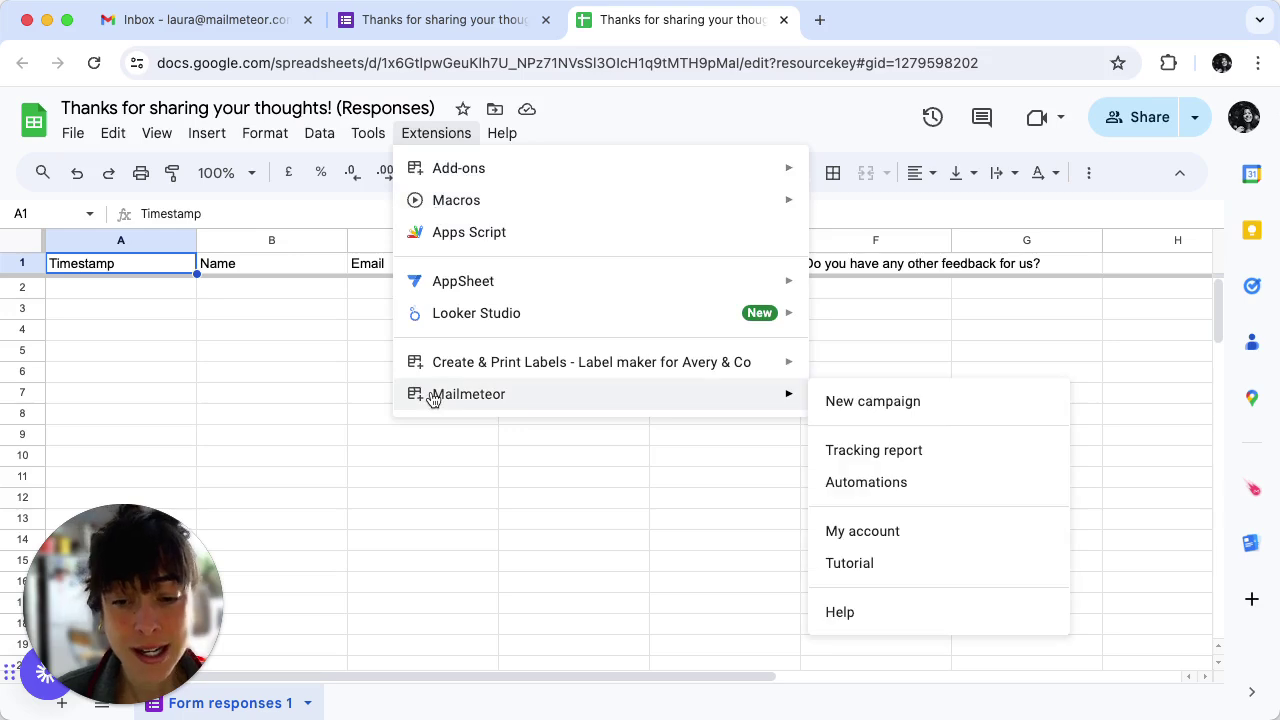
left_click(851, 484)
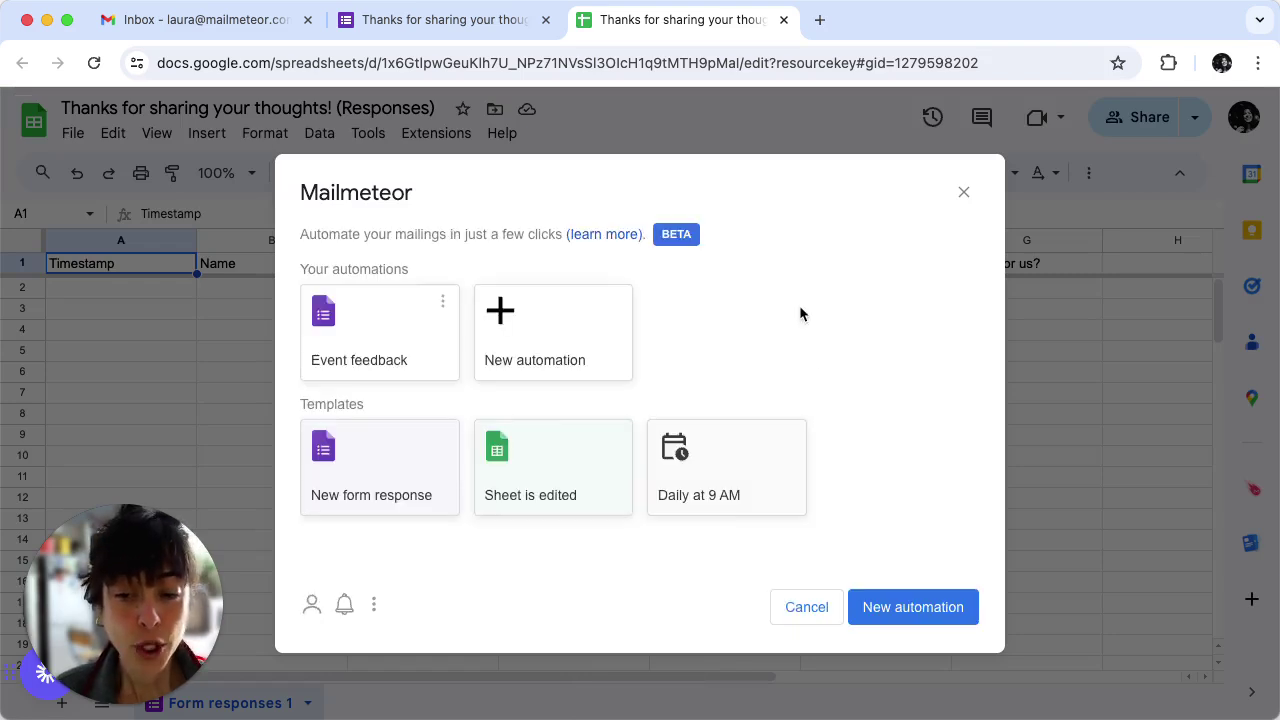
left_click(372, 493)
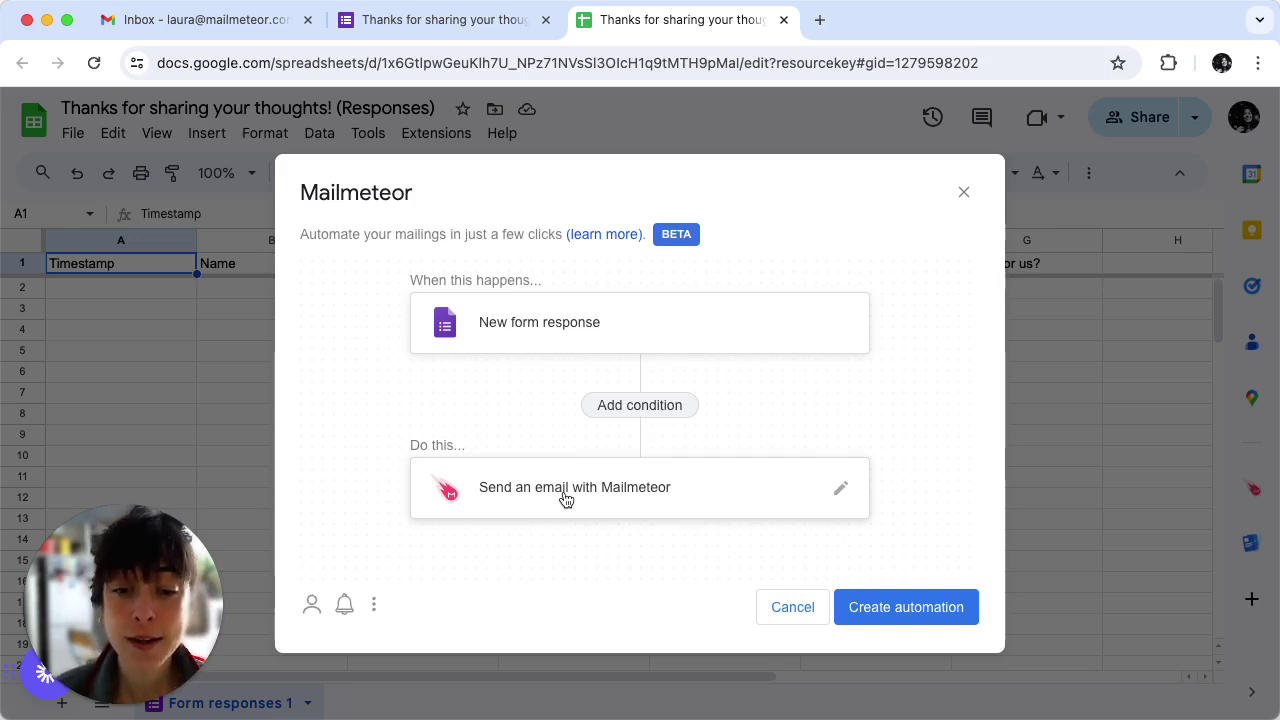
Add a {{ Name }} greeting after 'Hi' in the 'Thanks for your feedback!' email and save the action.
left_click(566, 498)
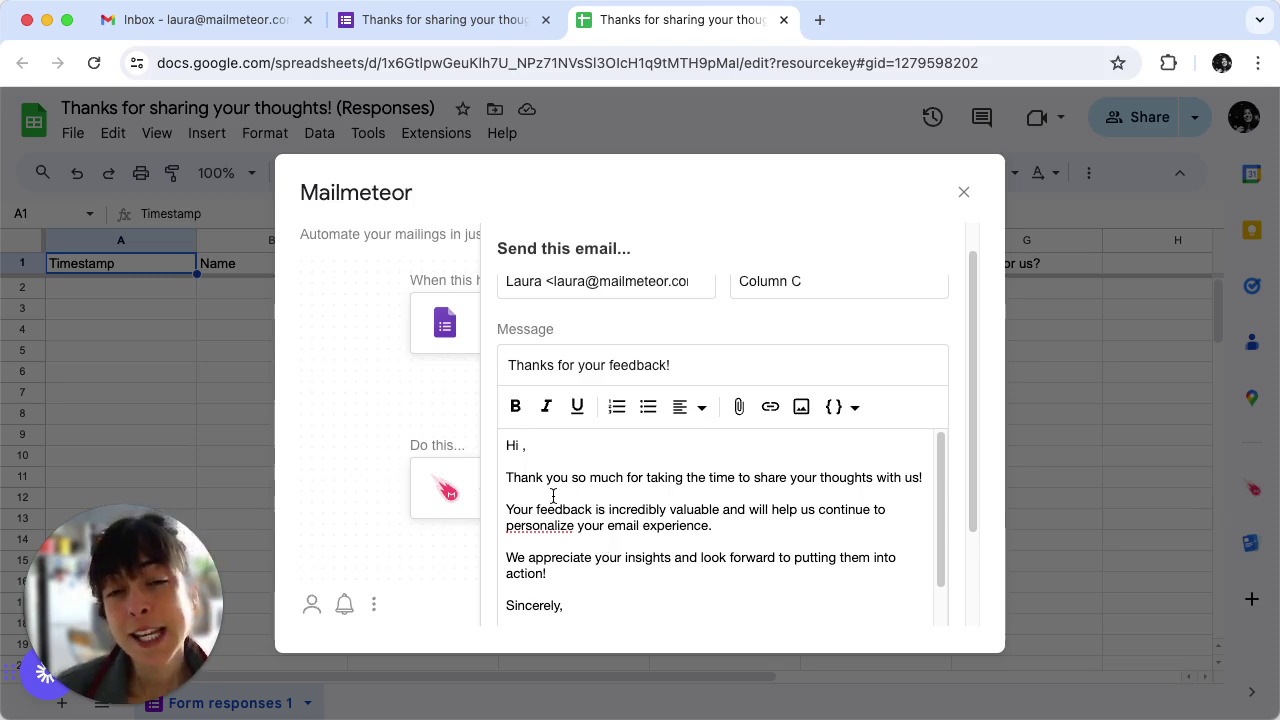
left_click(838, 414)
left_click(716, 470)
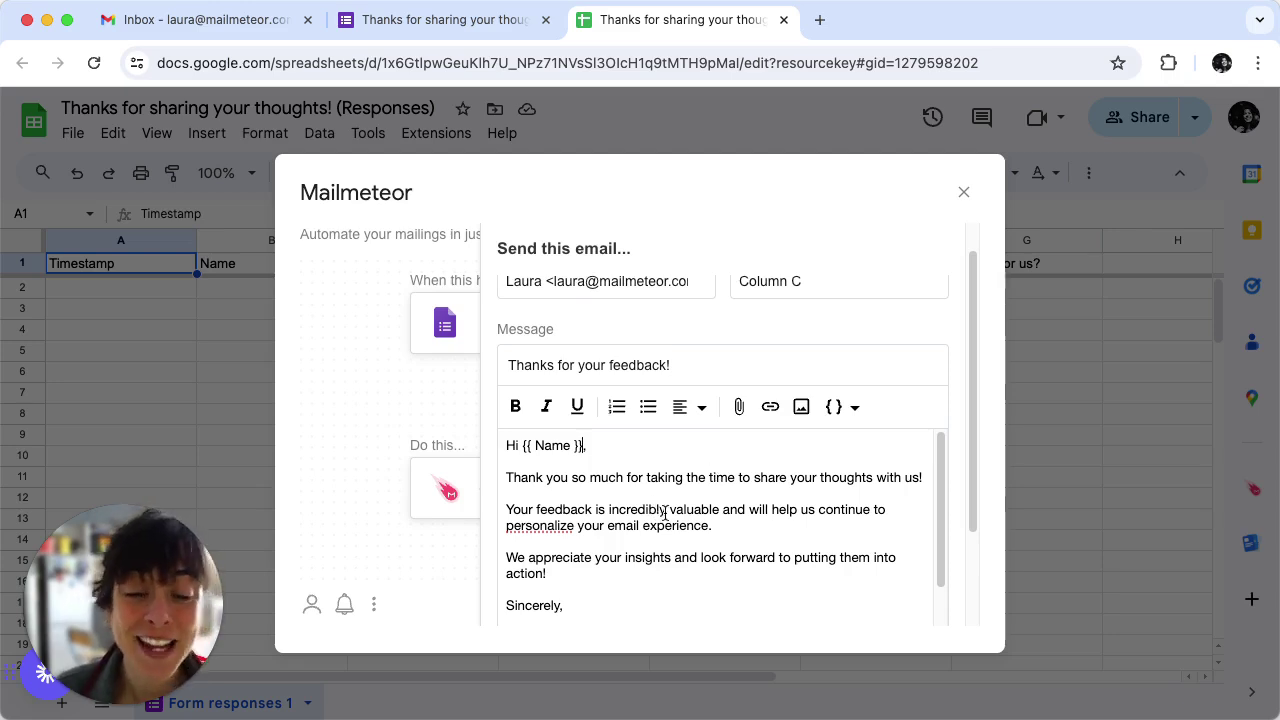
scroll(756, 533, "up", 1)
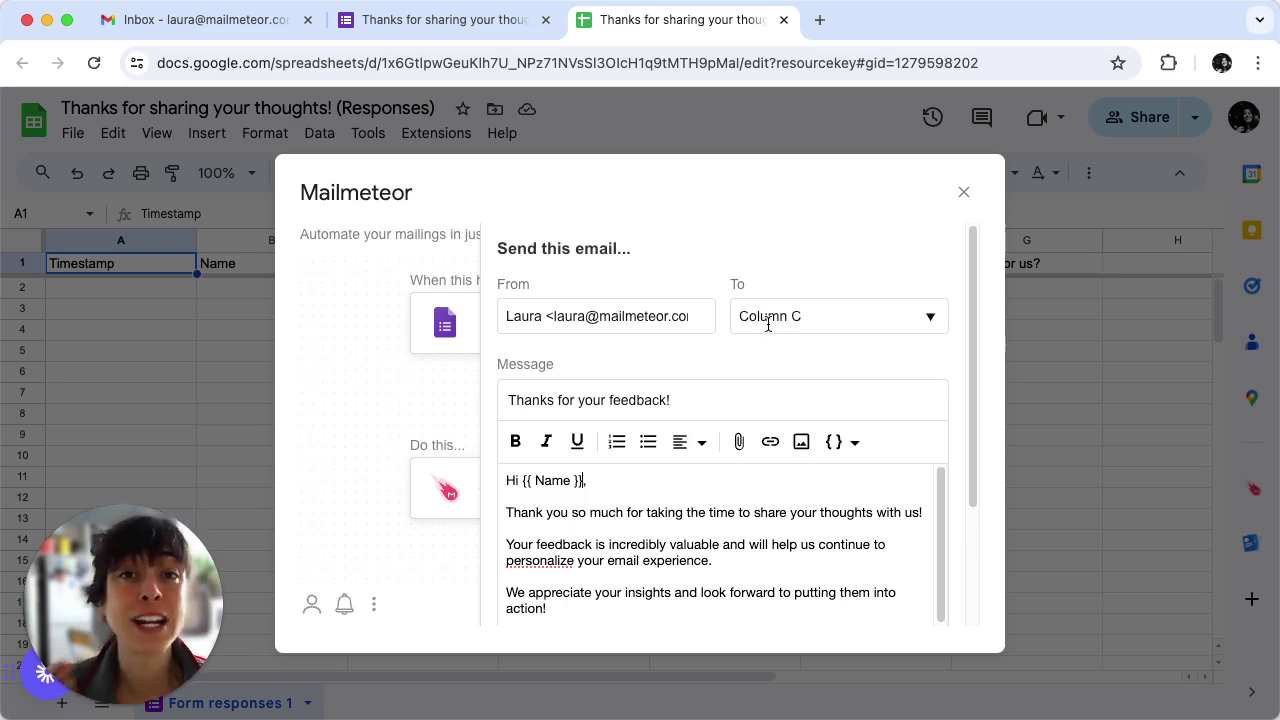
scroll(772, 440, "down", 3)
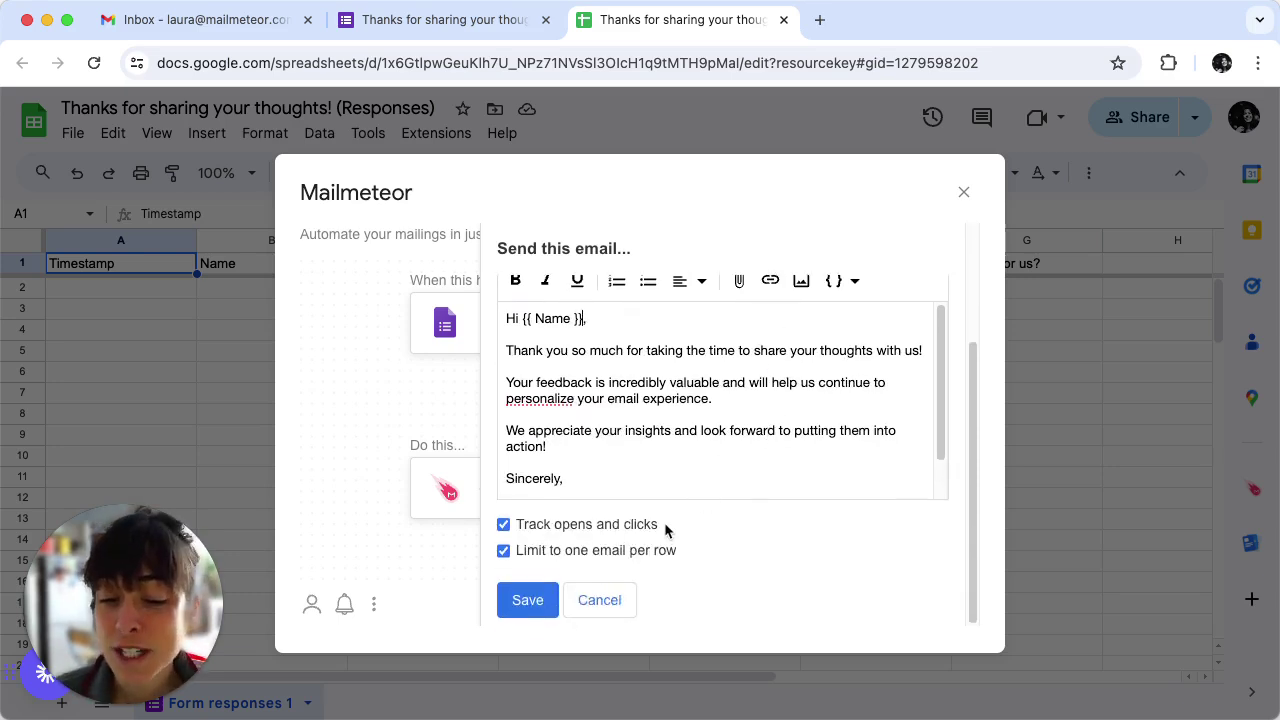
left_click(525, 606)
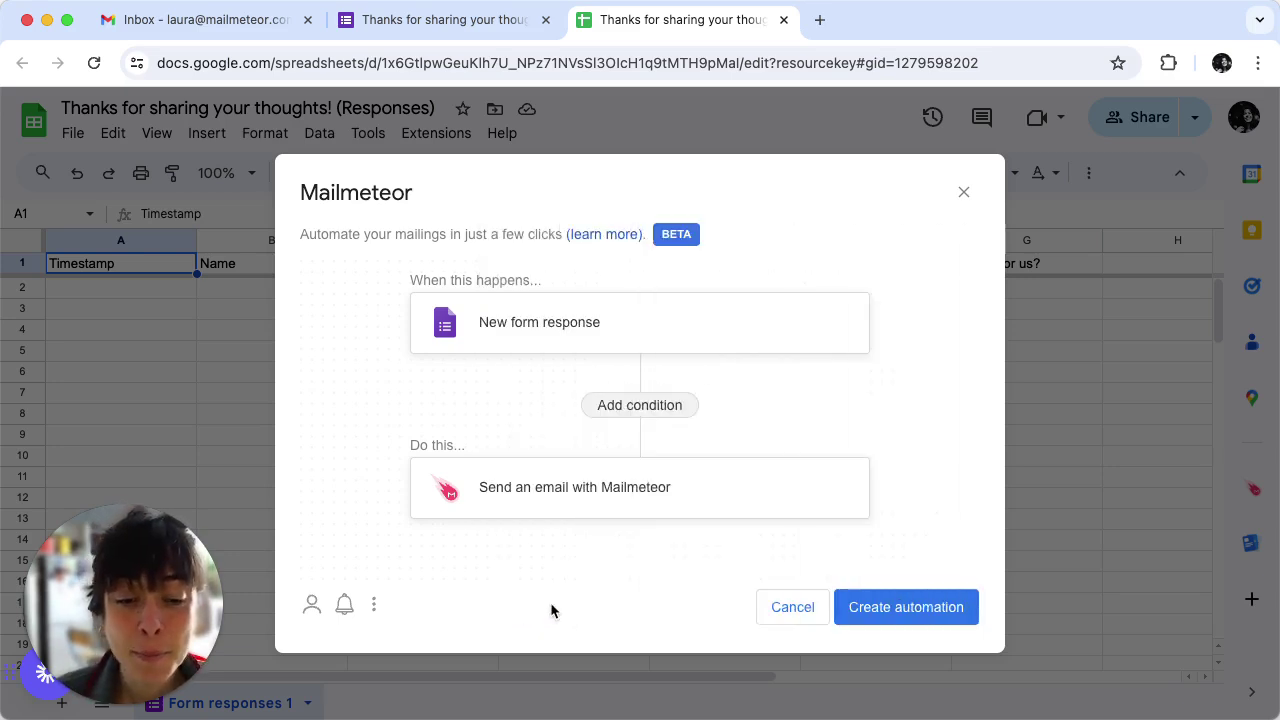
Create the automation, confirm the 'Thanks for your feedback!' campaign is active, and return to the form's Responses page.
left_click(905, 607)
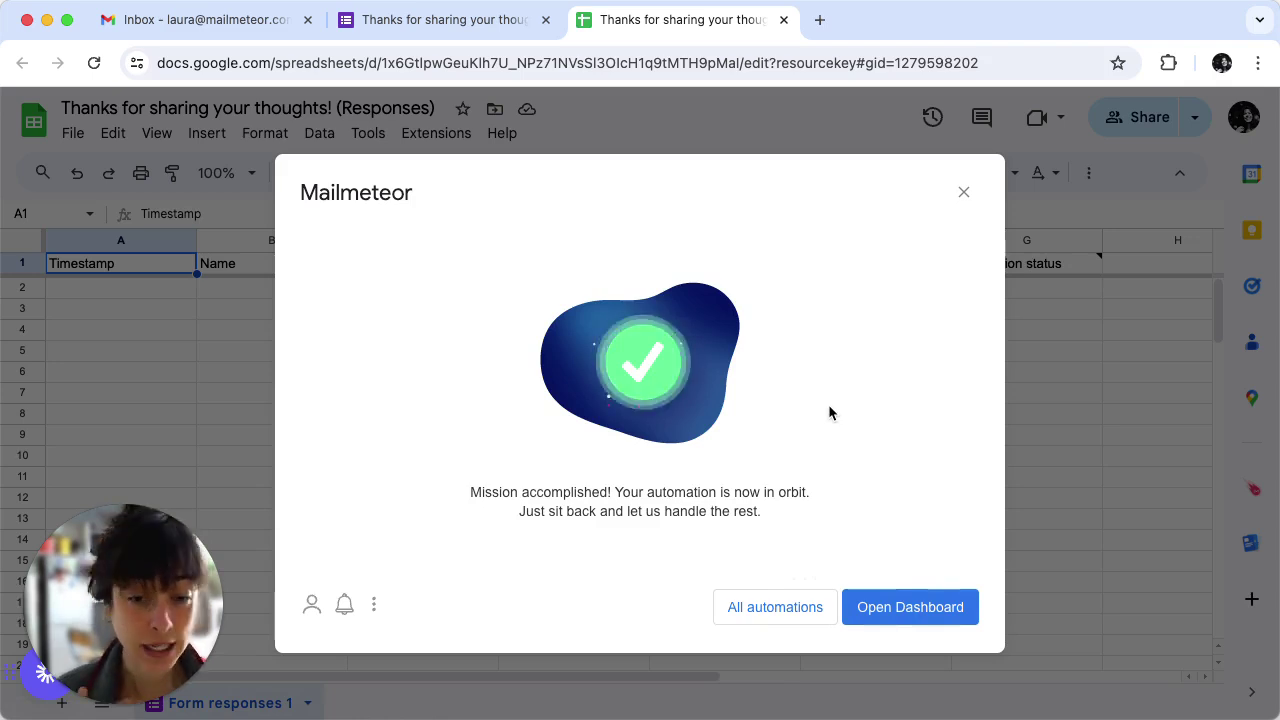
left_click(923, 606)
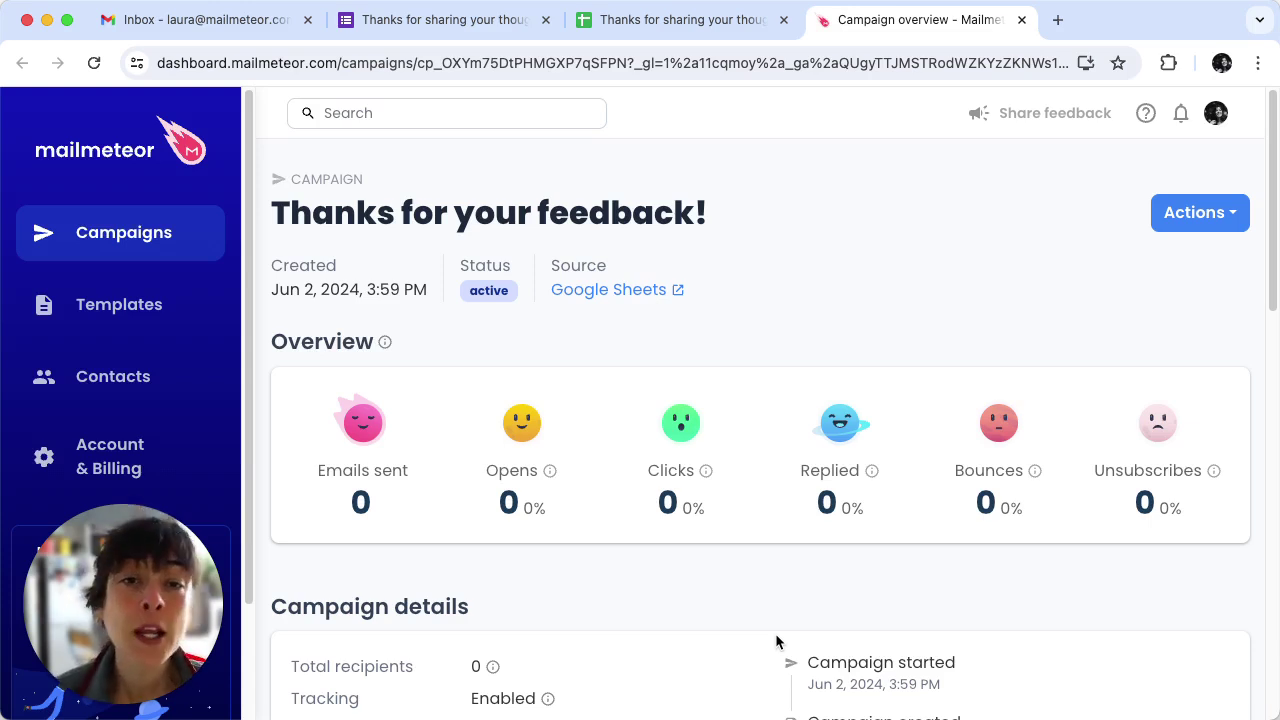
left_click(426, 22)
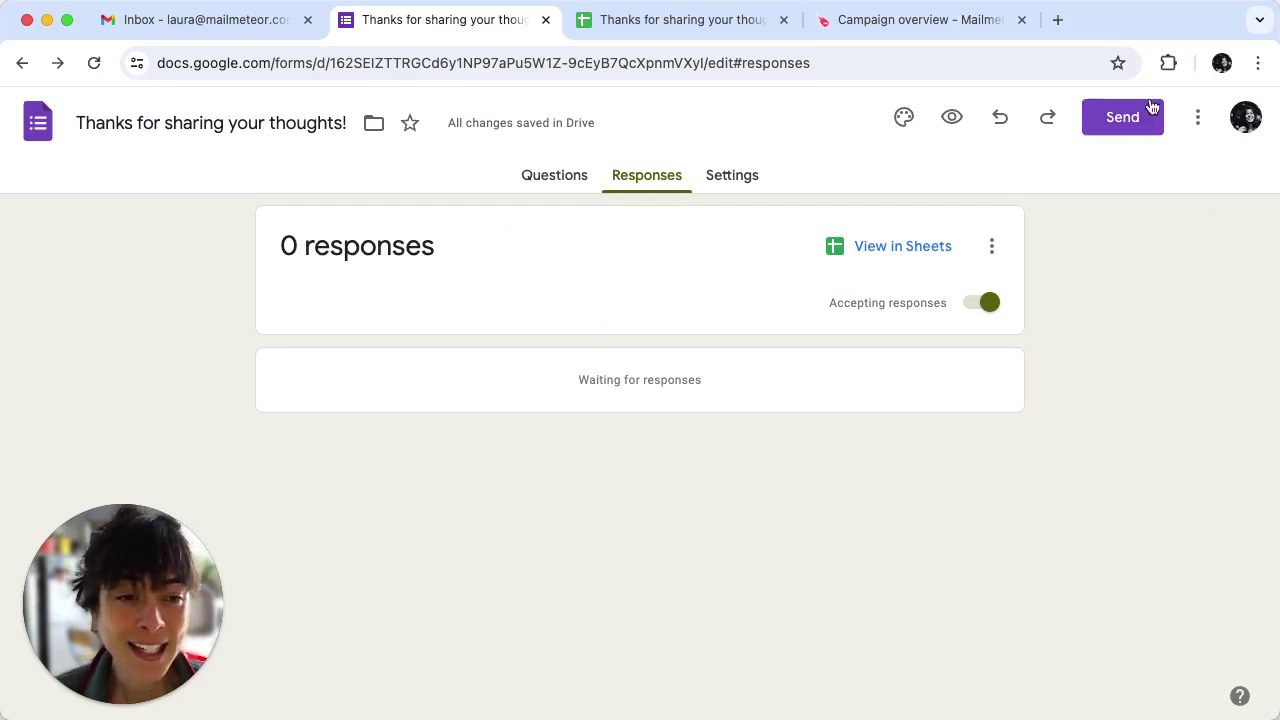
Copy the form's public share link.
left_click(1122, 117)
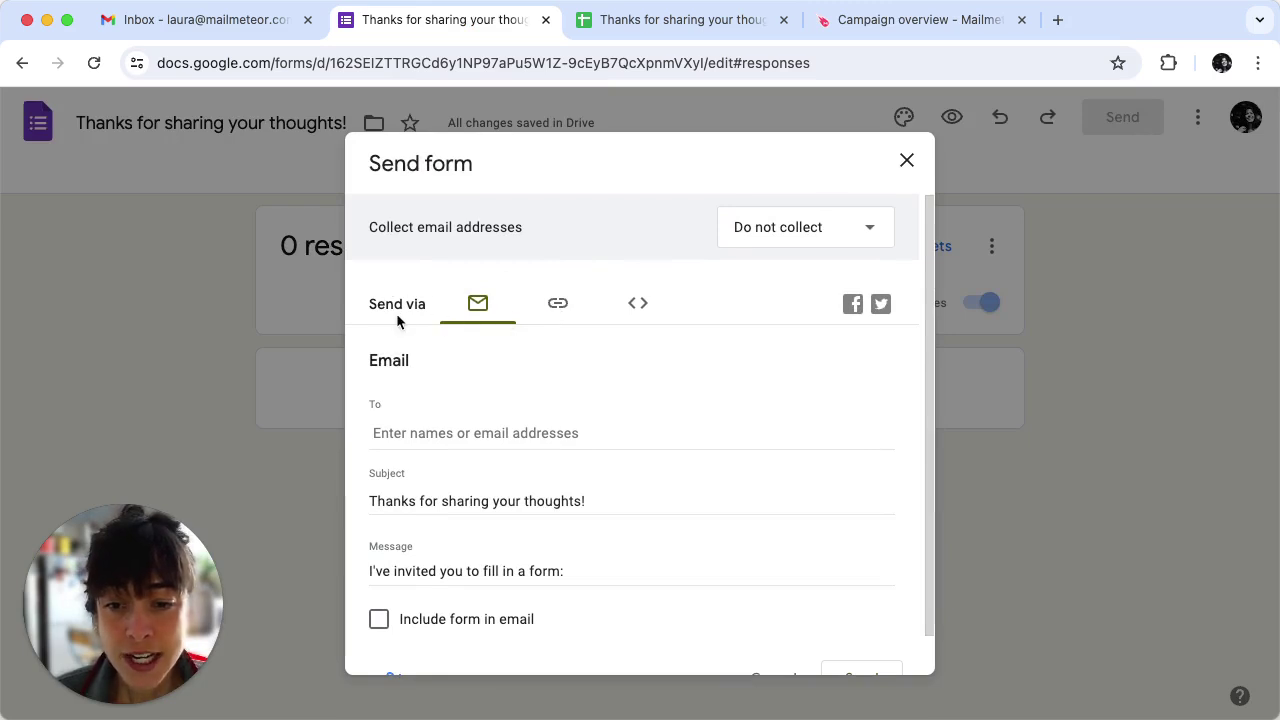
left_click(557, 308)
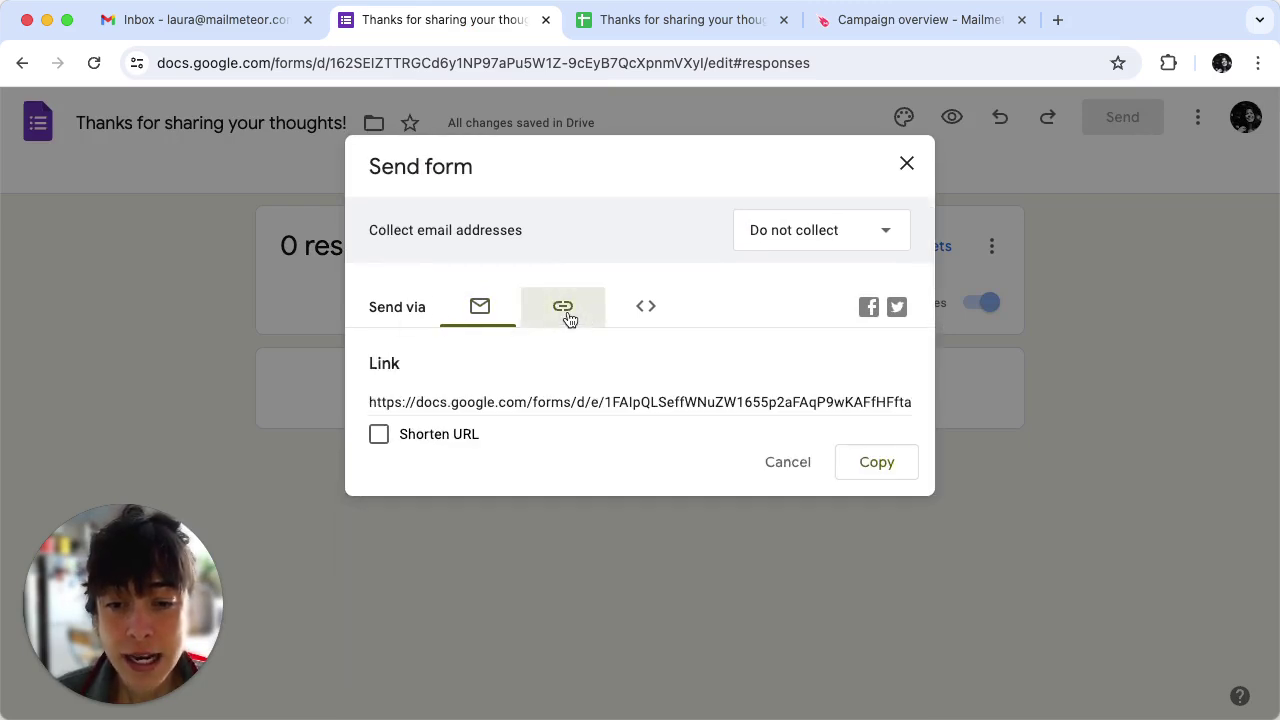
left_click(463, 410)
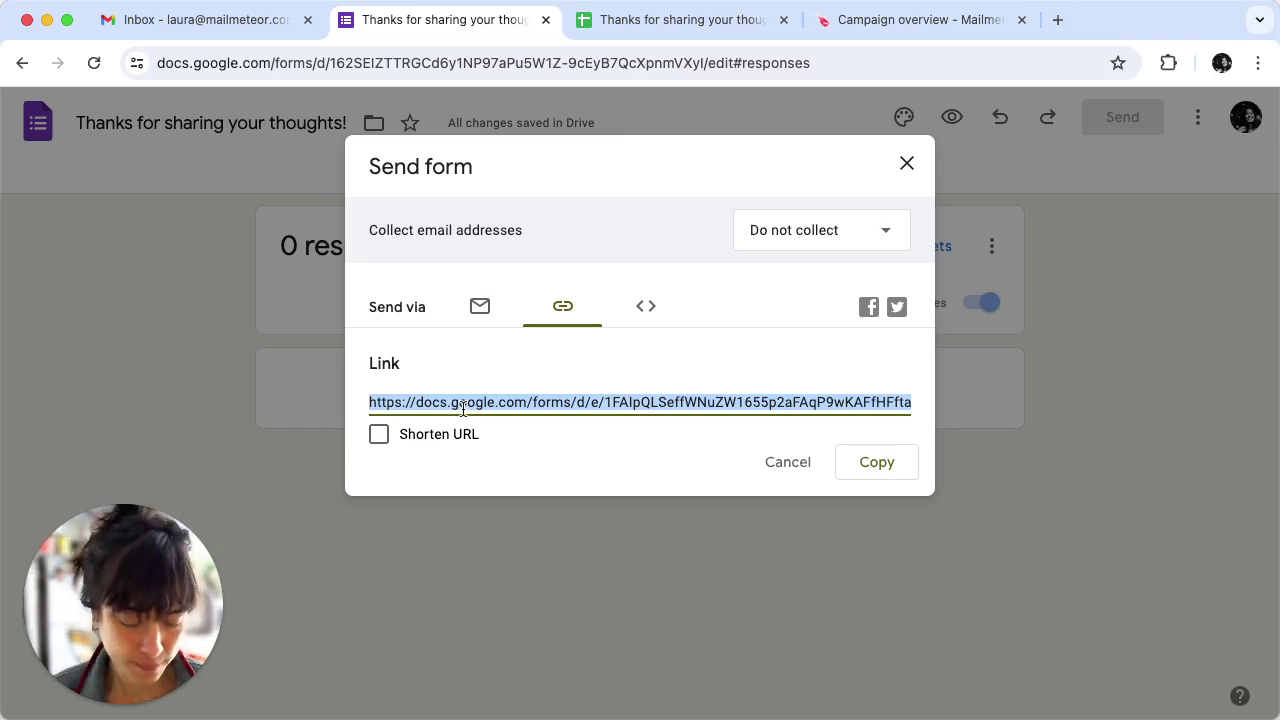
Open the live form from the link in a new tab and submit a test response.
left_click(1057, 20)
type("https://docs.google.com/forms/d/e/1FAIpQLSeffWNuZW1655p2aFAqP9wKAFfHFftaWGaX18039YQQVVRlag/viewform?usp=sf_link")
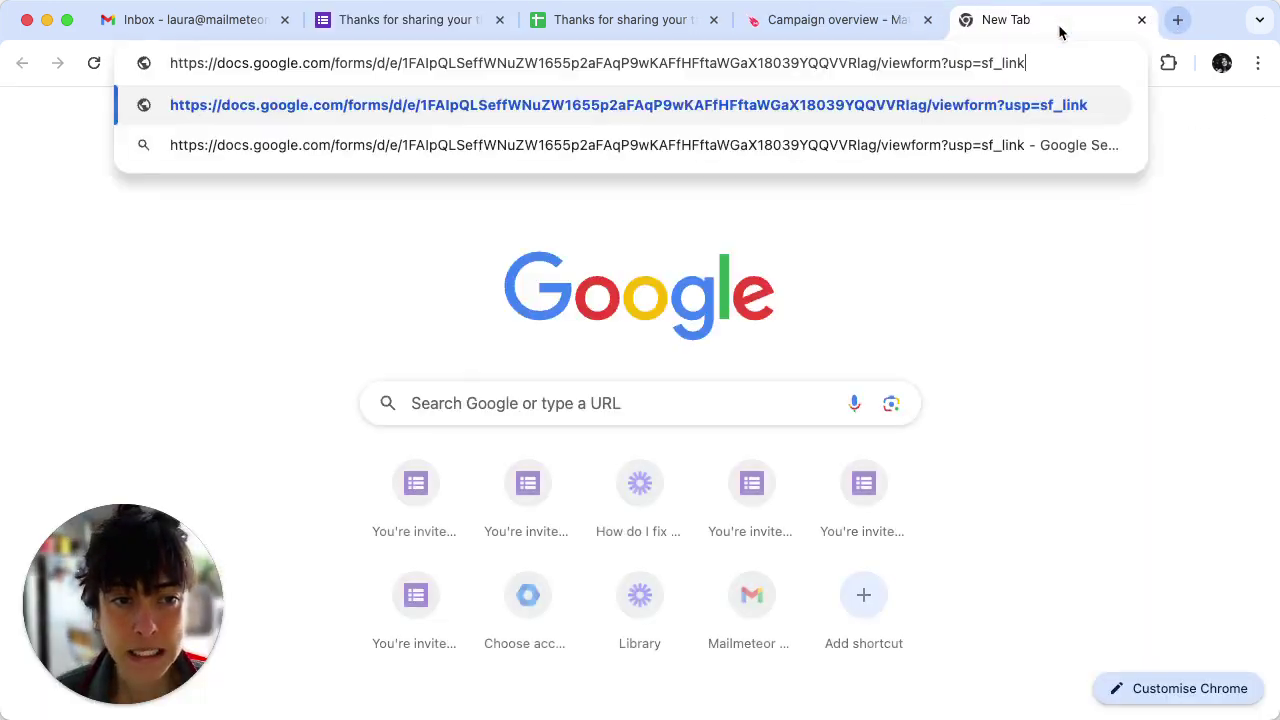
key("Return")
scroll(560, 494, "down", 3)
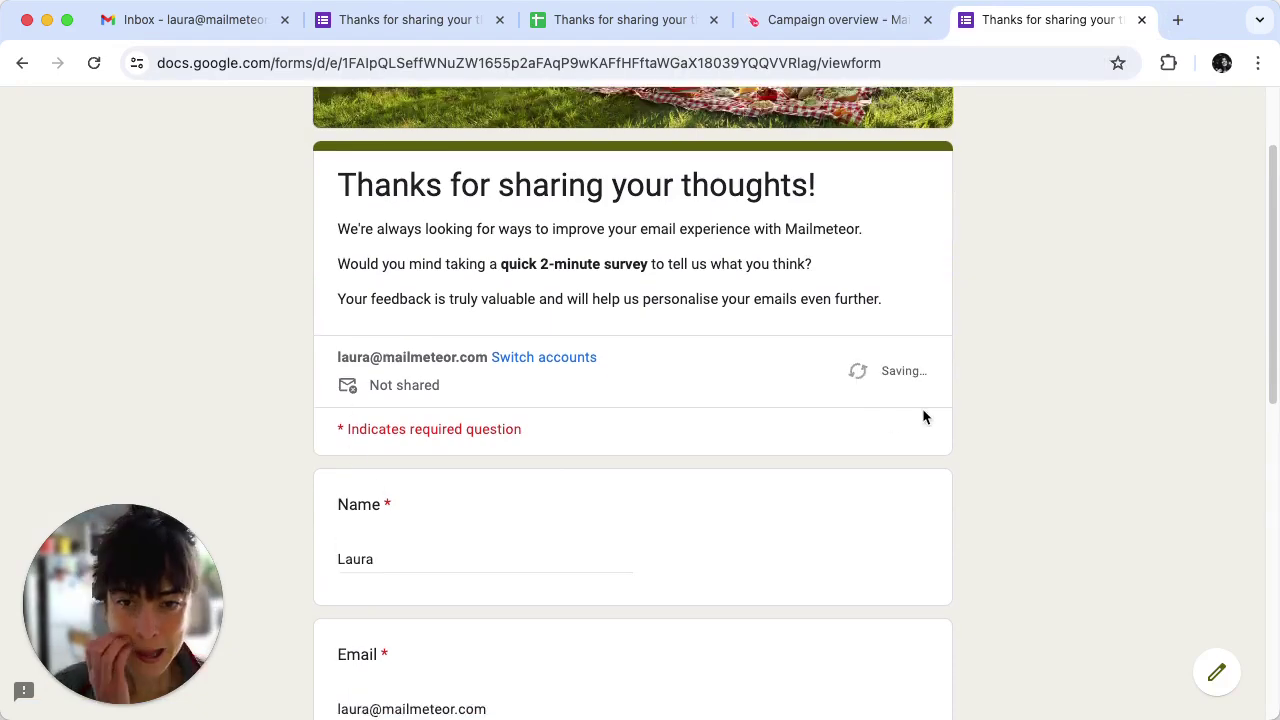
scroll(637, 471, "down", 7)
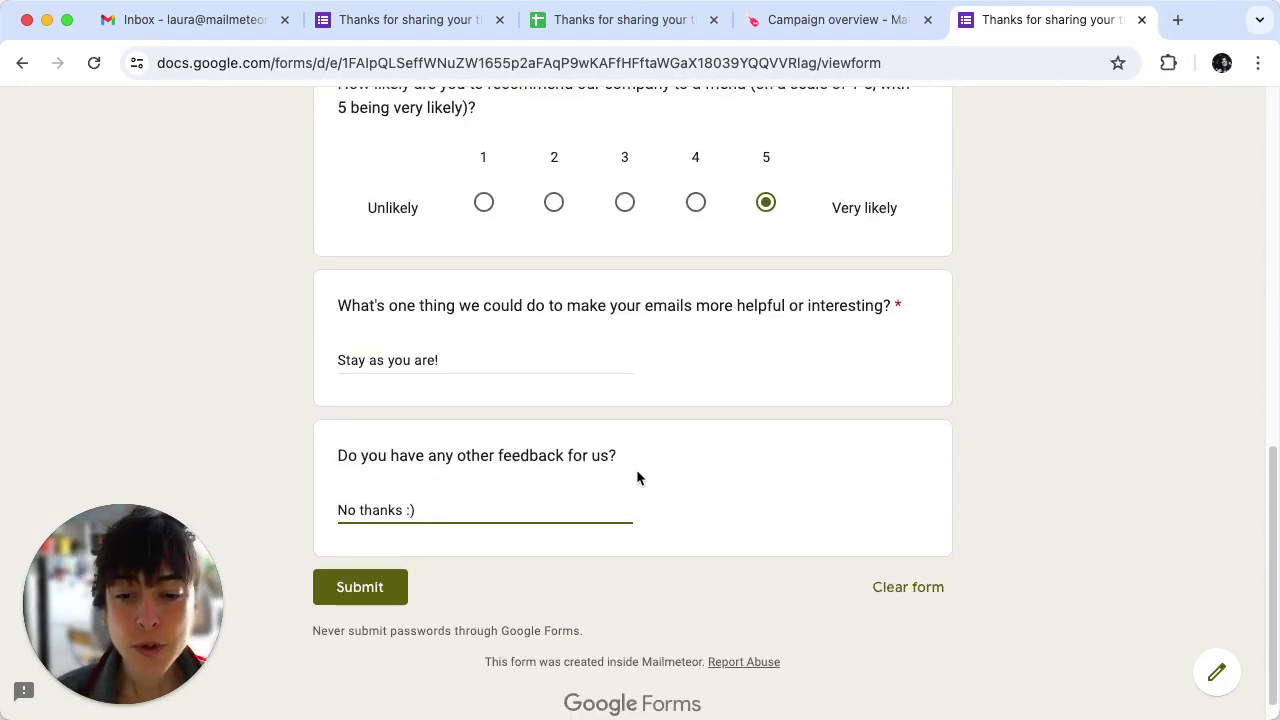
left_click(350, 588)
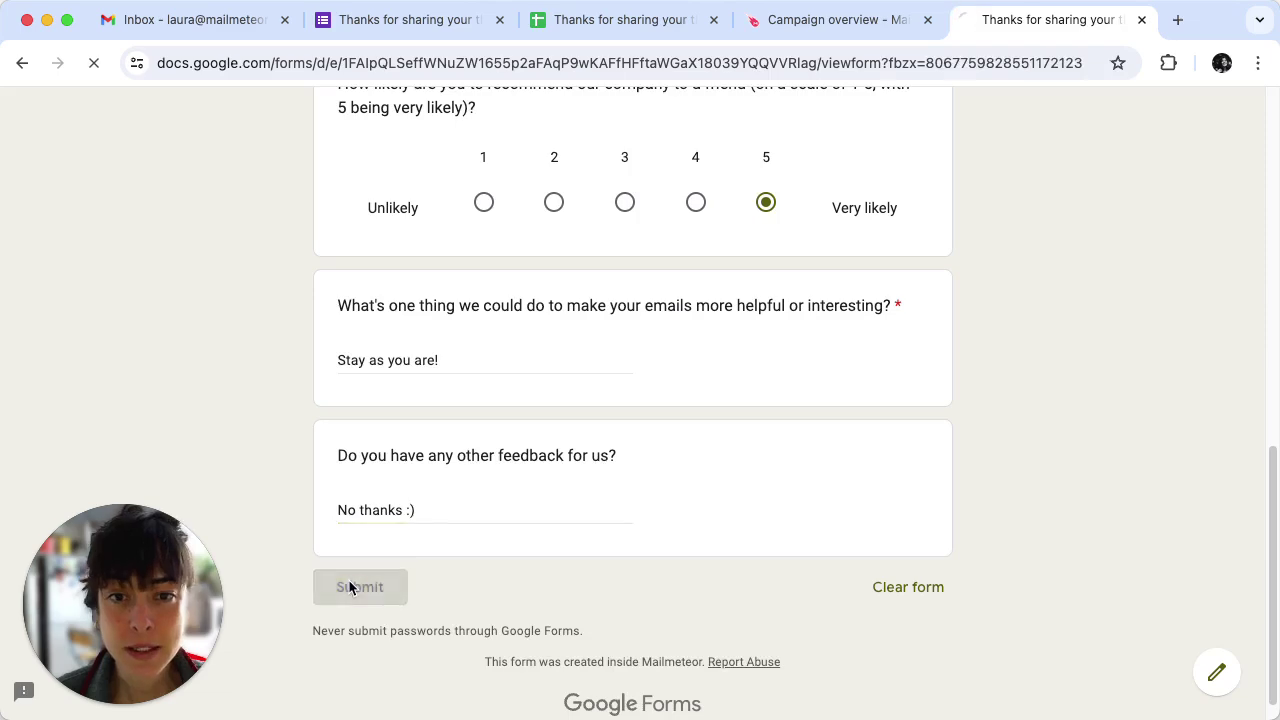
left_click(596, 19)
Dismiss the Mailmeteor confirmation and watch row 2's Automation status change from SENDING to EMAIL_SENT.
left_click(963, 192)
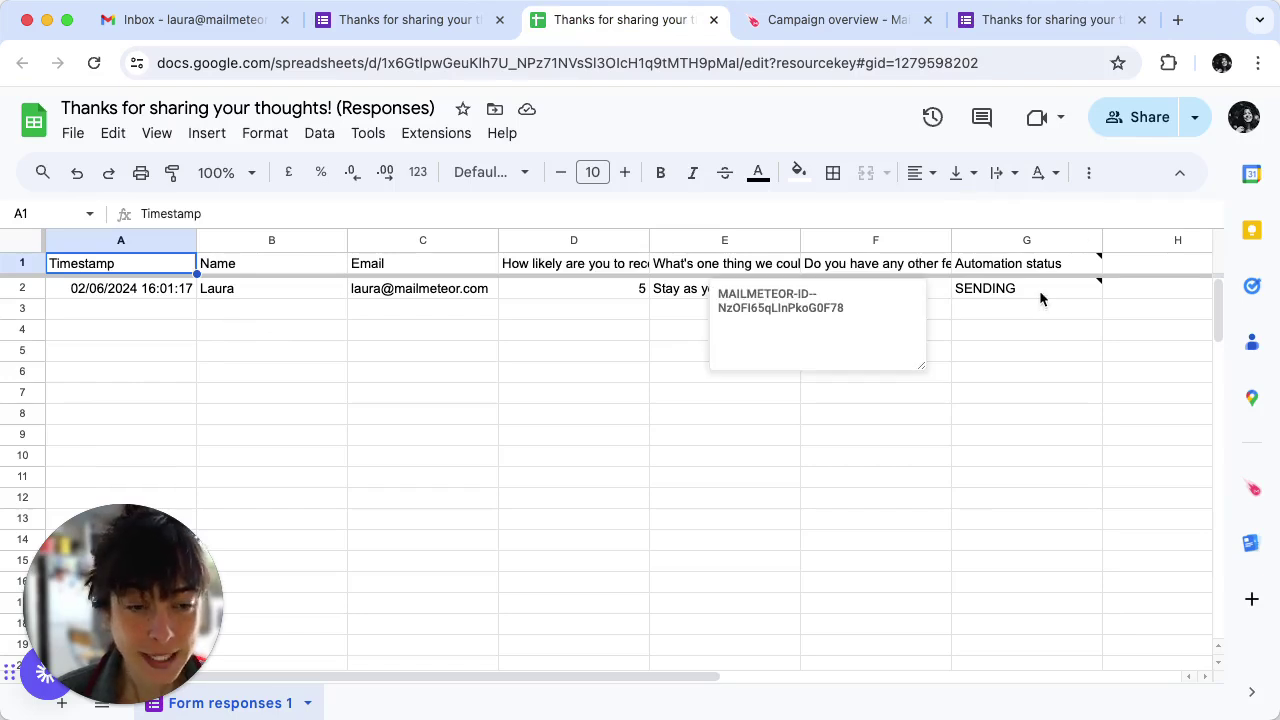
mouse_move(990, 272)
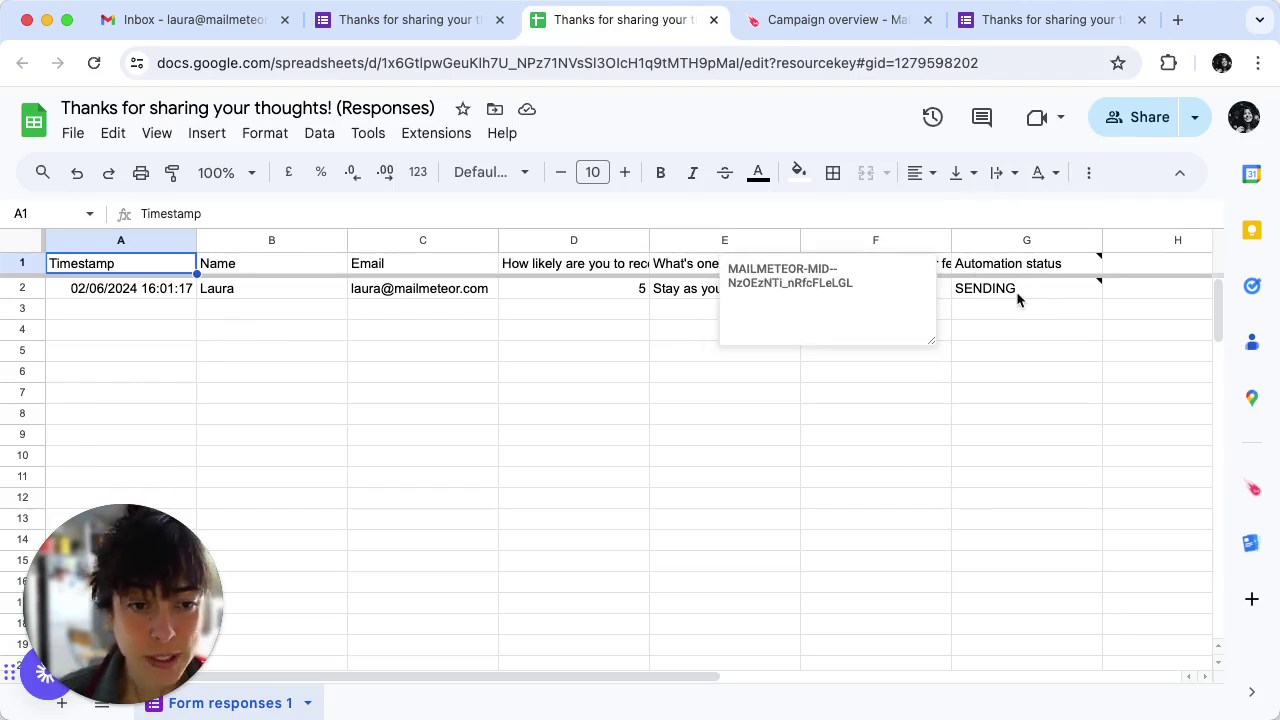
mouse_move(1018, 297)
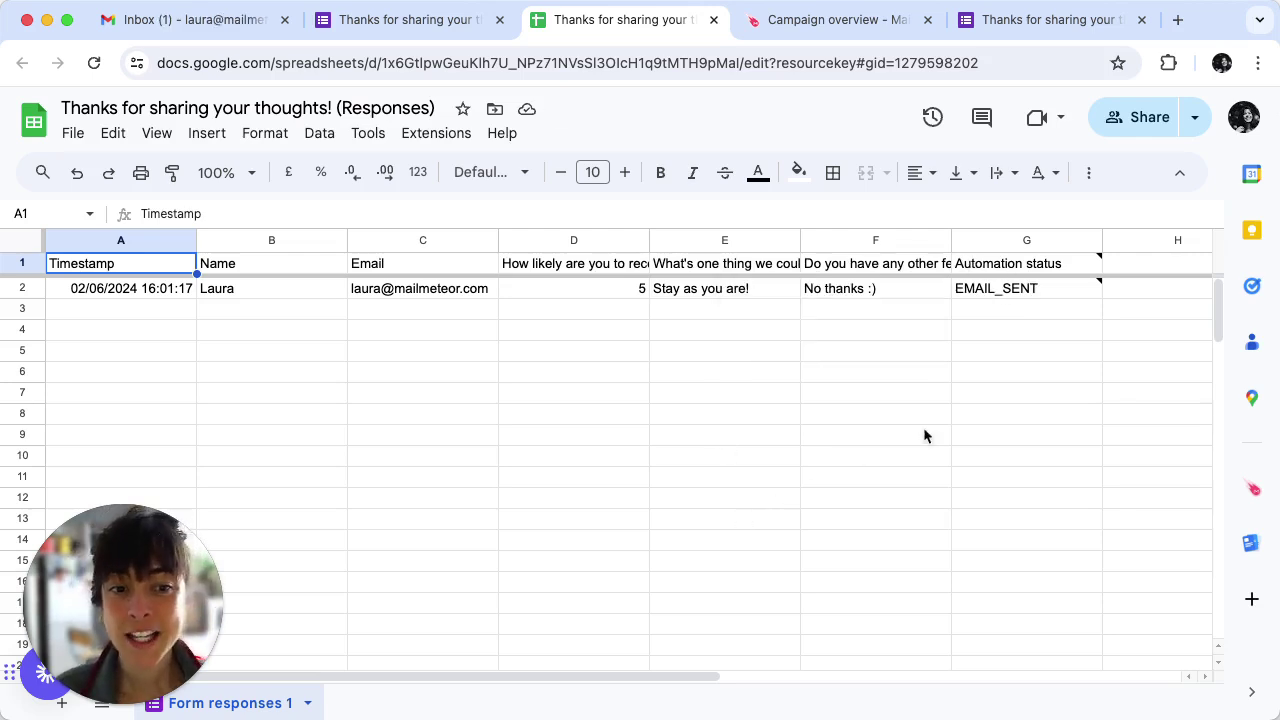
Open the 'Thanks for your feedback!' email in the Gmail inbox.
left_click(195, 30)
left_click(692, 279)
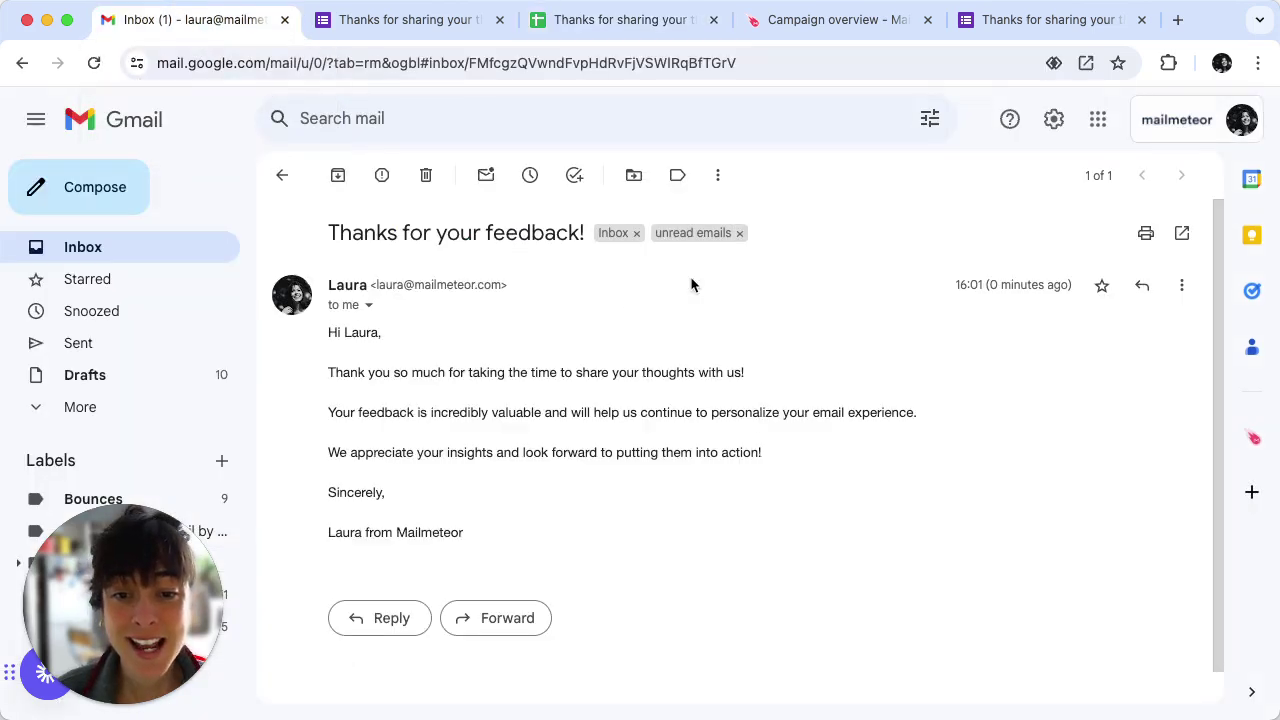